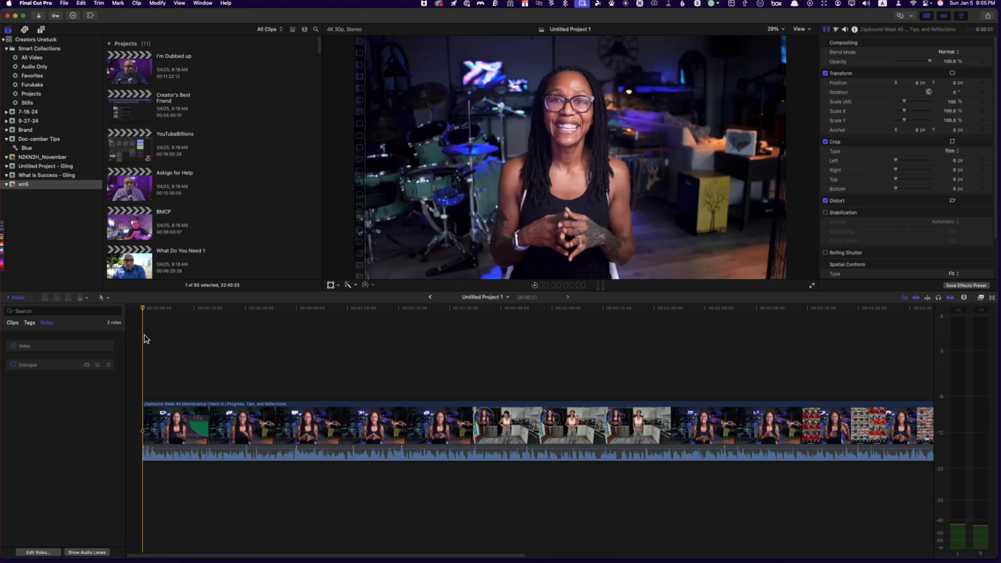
- Cut the clip three frames from its start and delete everything after the cut
key(super+equal)
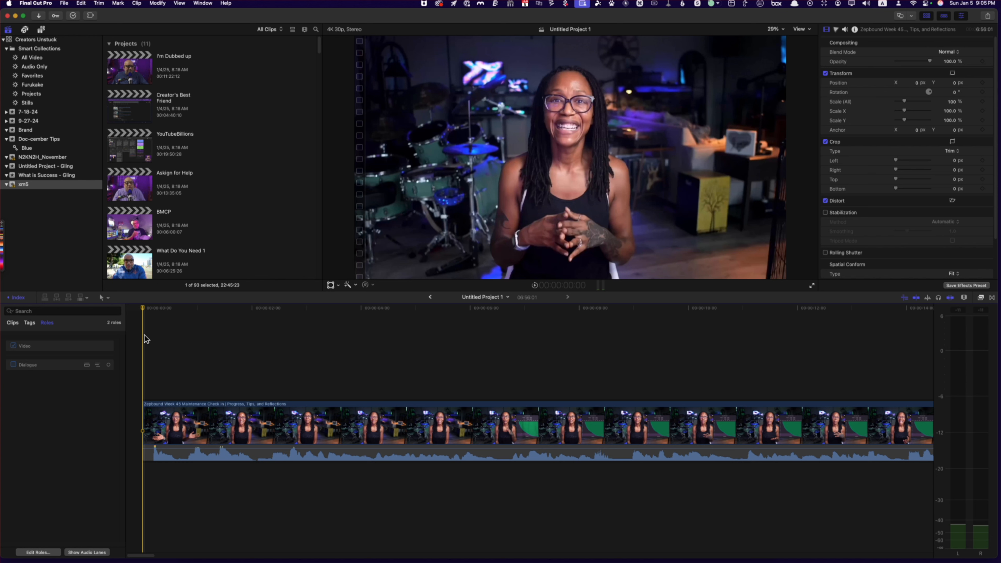
key(Right)
key(Right)
key(Right)
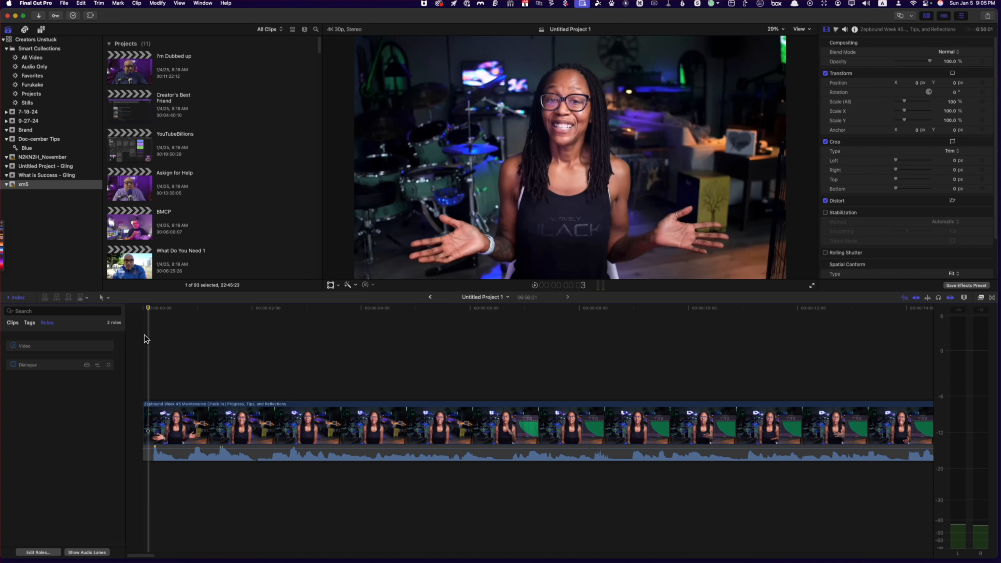
key(Right)
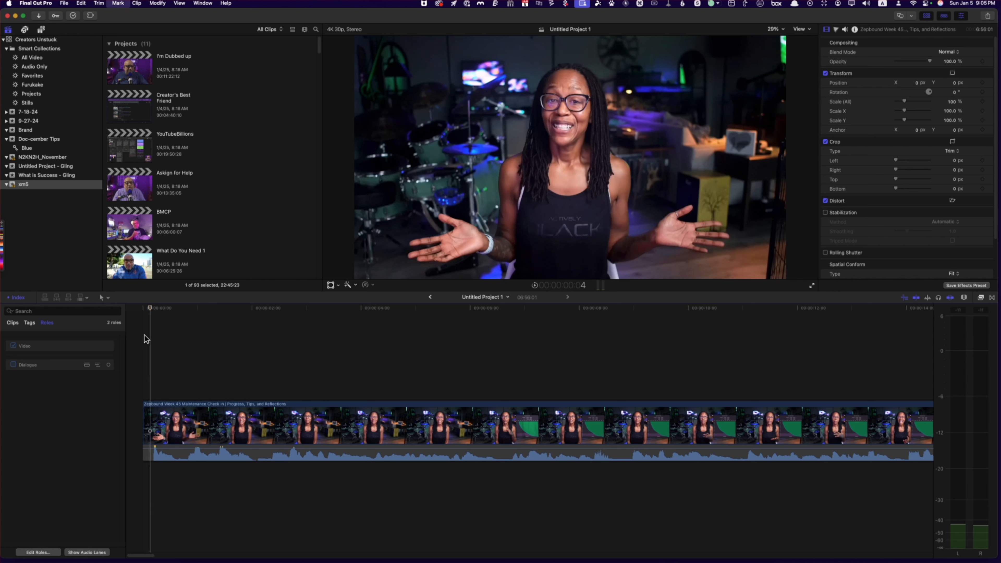
key(Left)
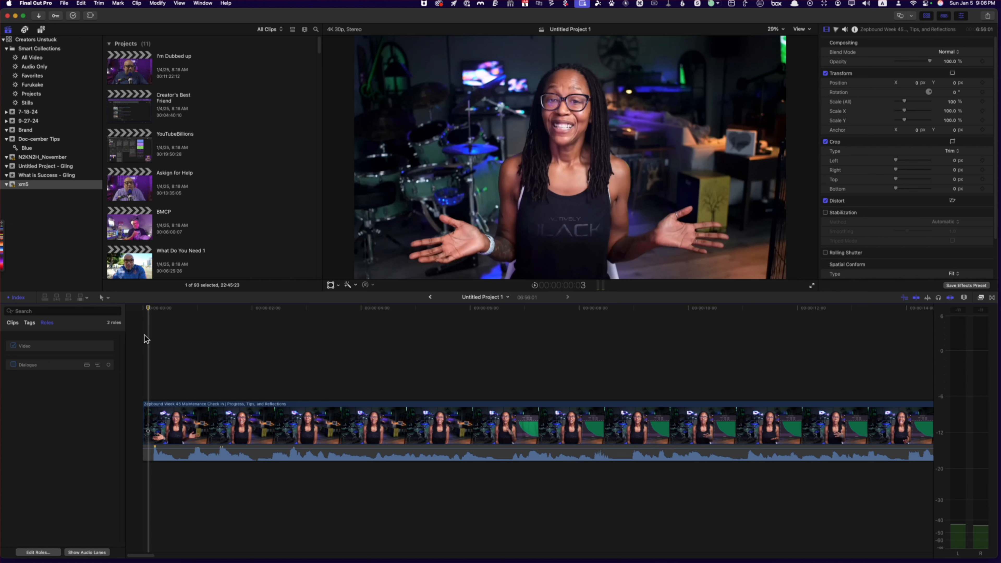
key(super+b)
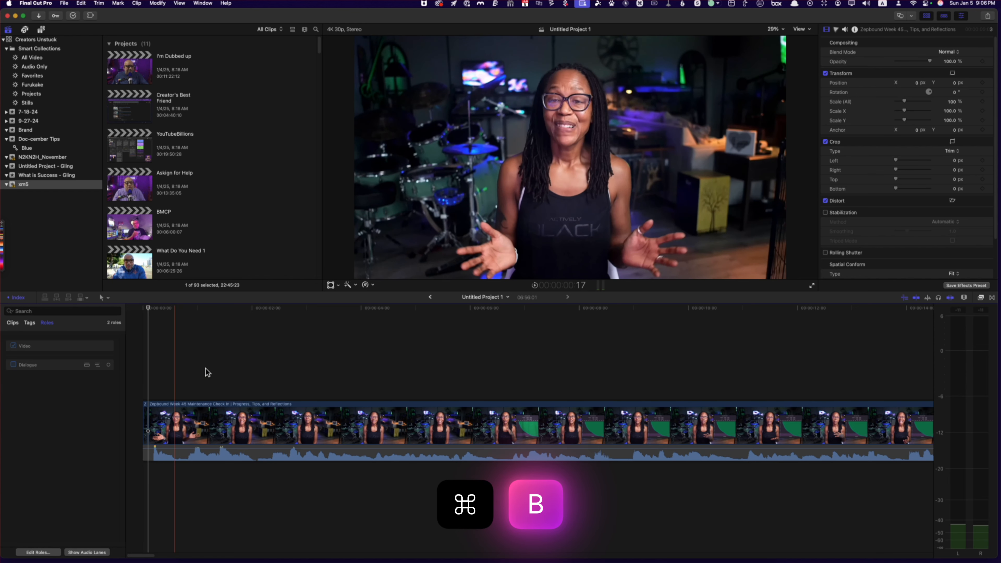
click(214, 402)
key(BackSpace)
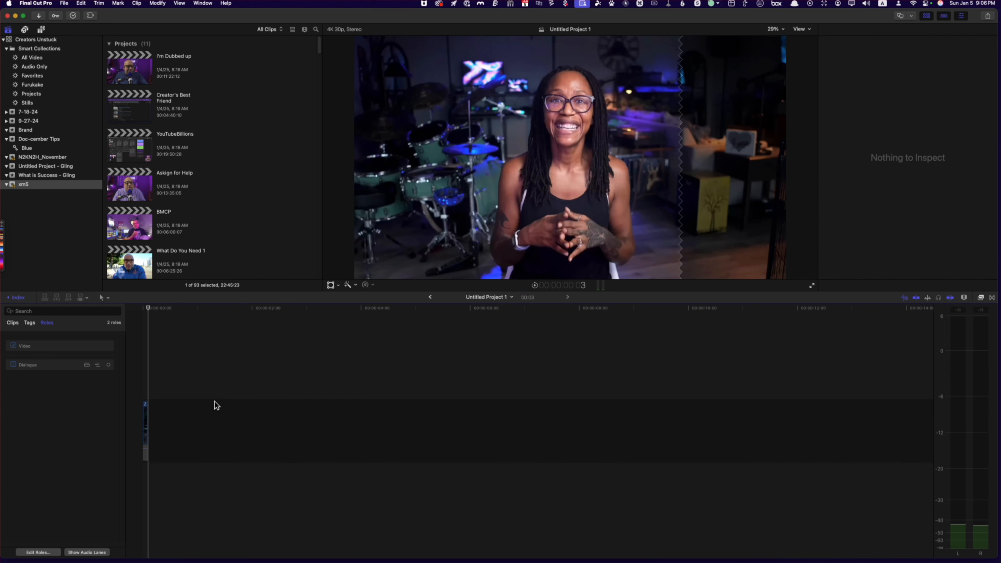
- Apply a Hold speed segment at frame 2 of the short remaining clip
key(shift+z)
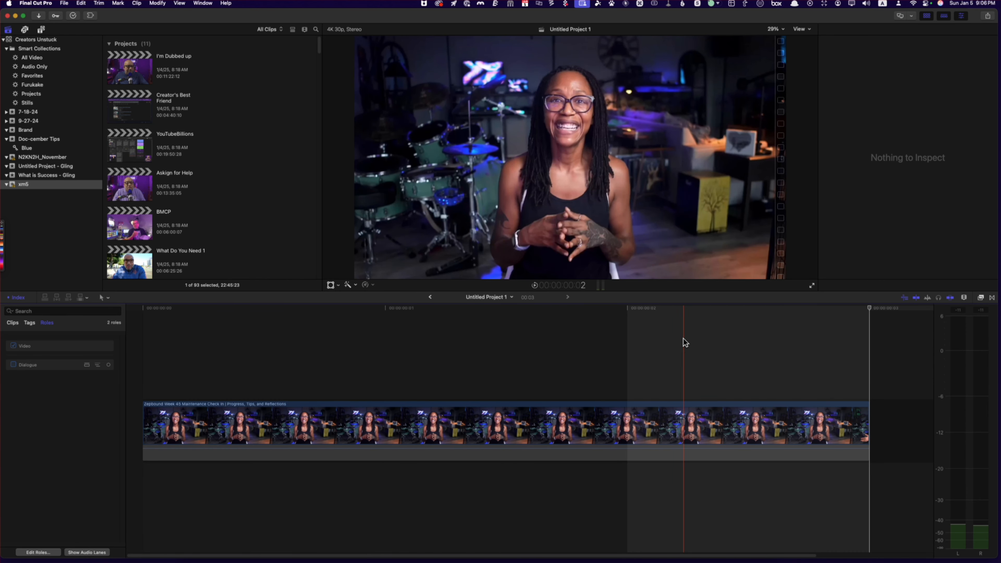
click(692, 419)
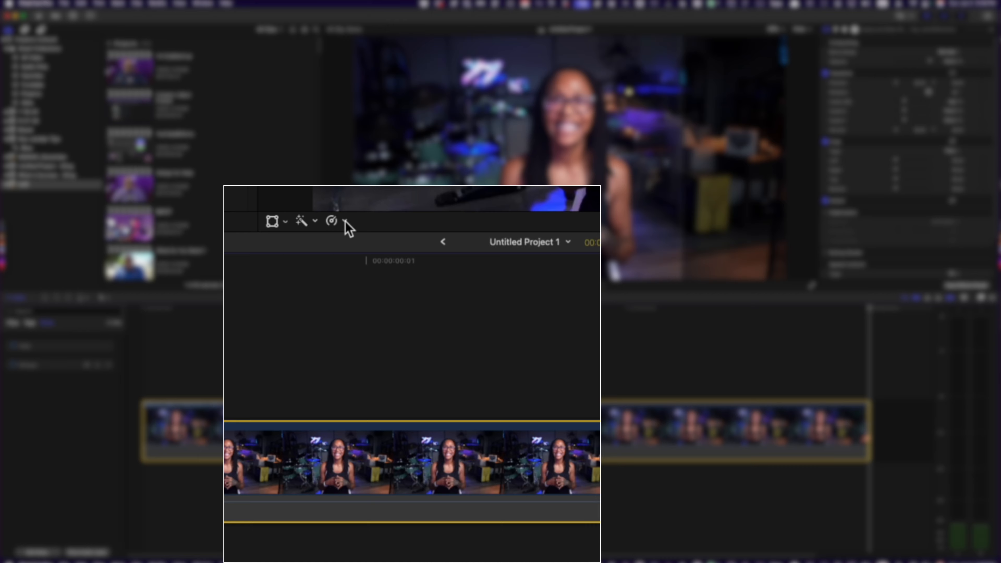
click(345, 222)
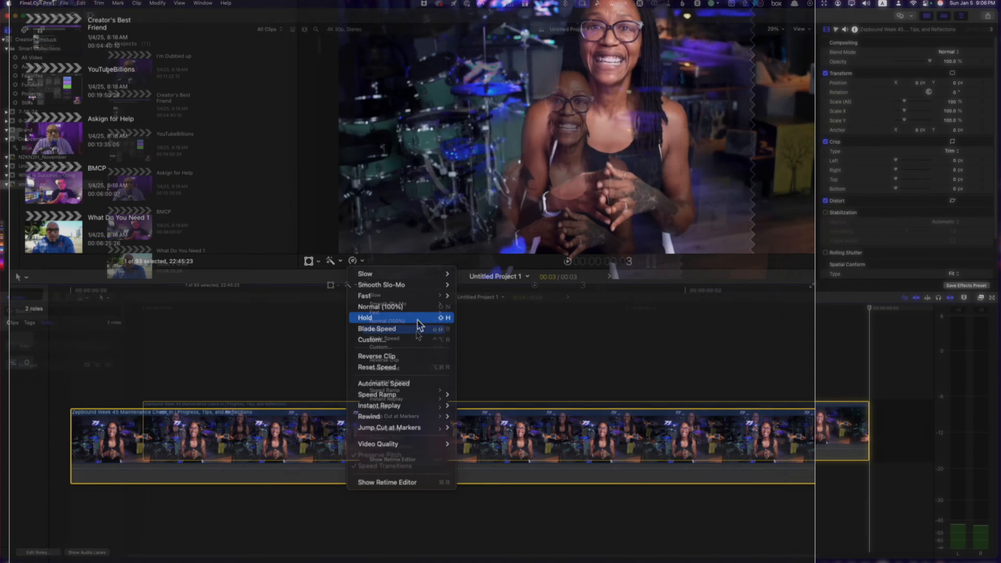
click(419, 299)
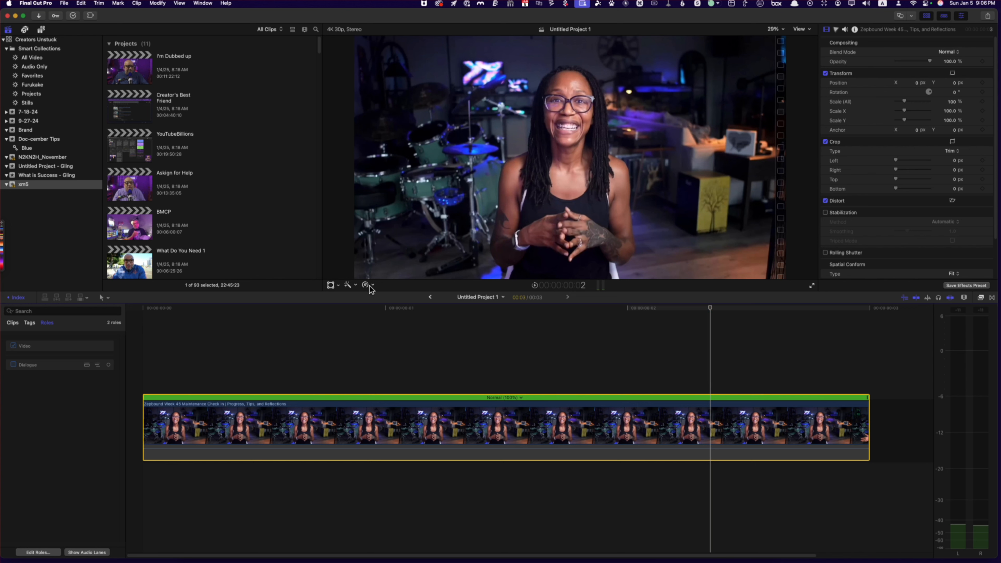
click(356, 286)
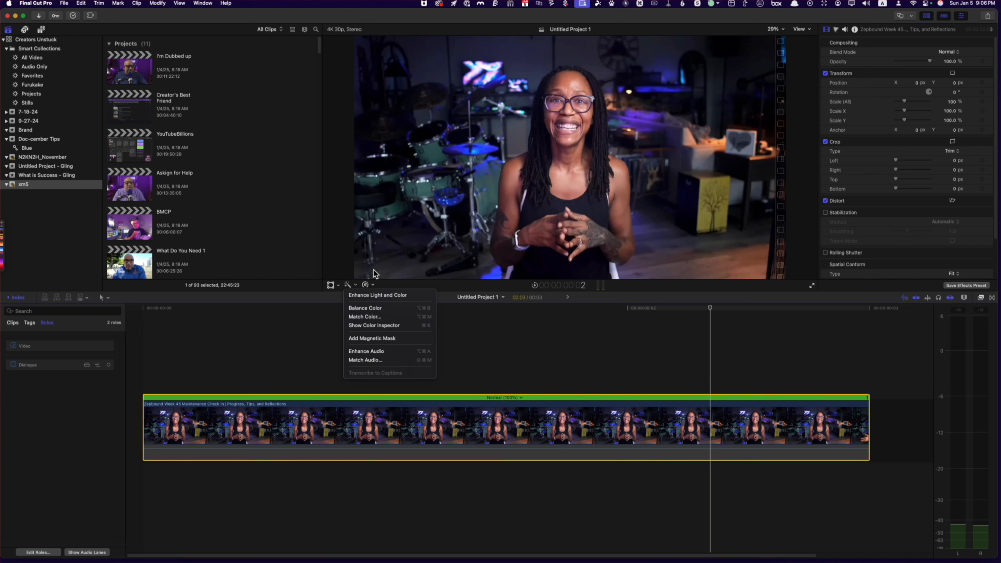
click(373, 285)
key(shift+h)
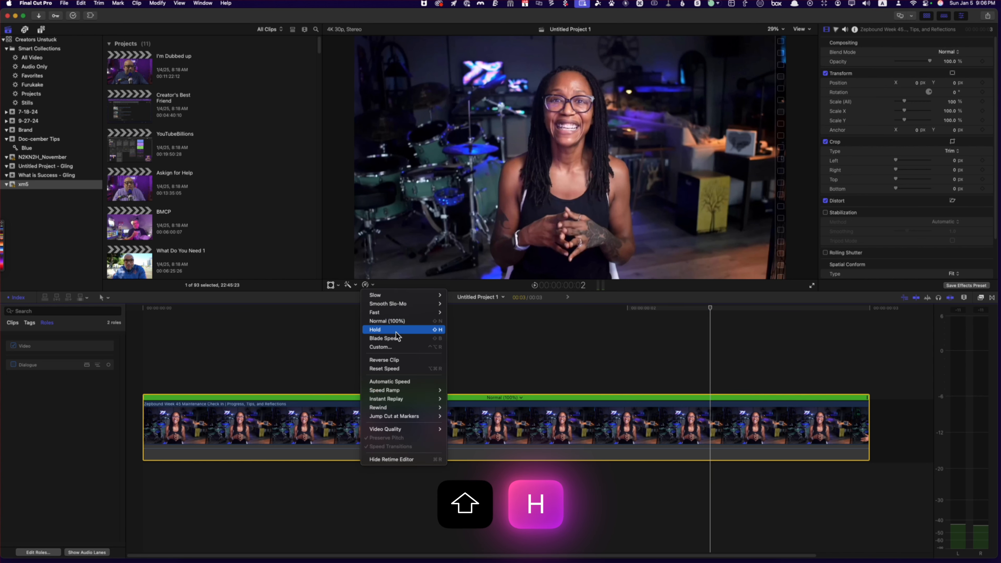
click(397, 331)
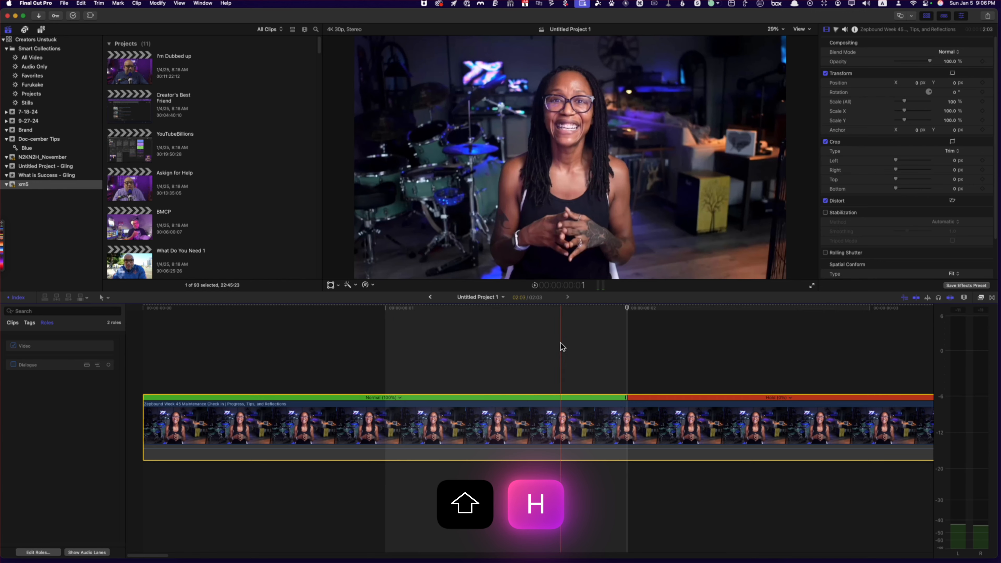
- Cut the clip where the hold segment begins and delete the normal-speed part before it
scroll(634, 347, right, 6)
scroll(634, 347, right, 5)
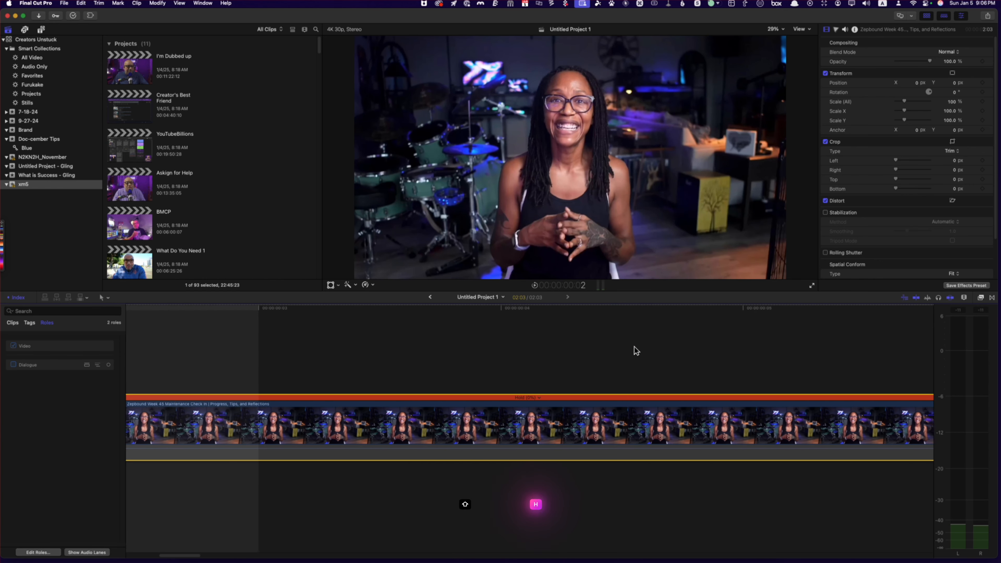
scroll(635, 349, left, 5)
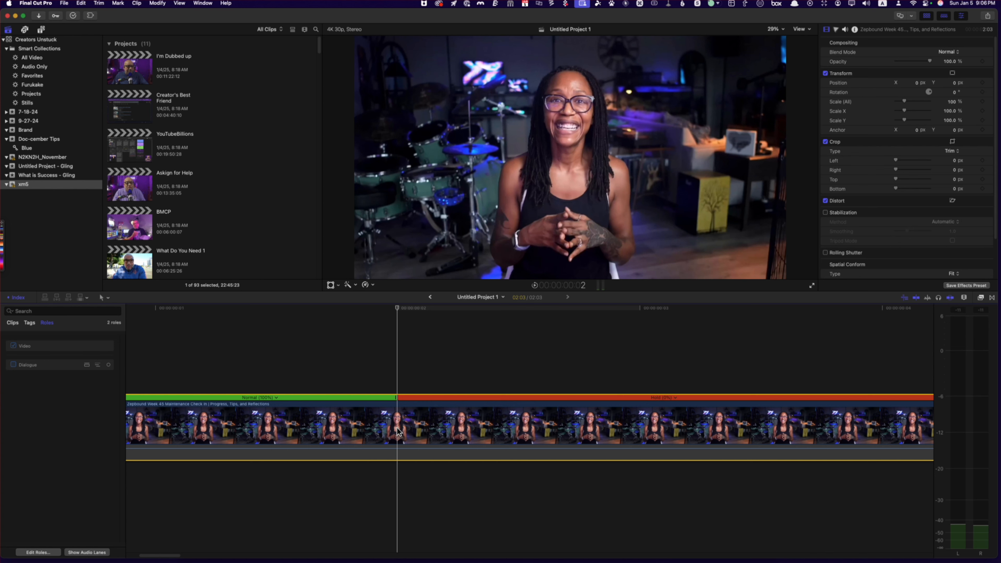
key(super+b)
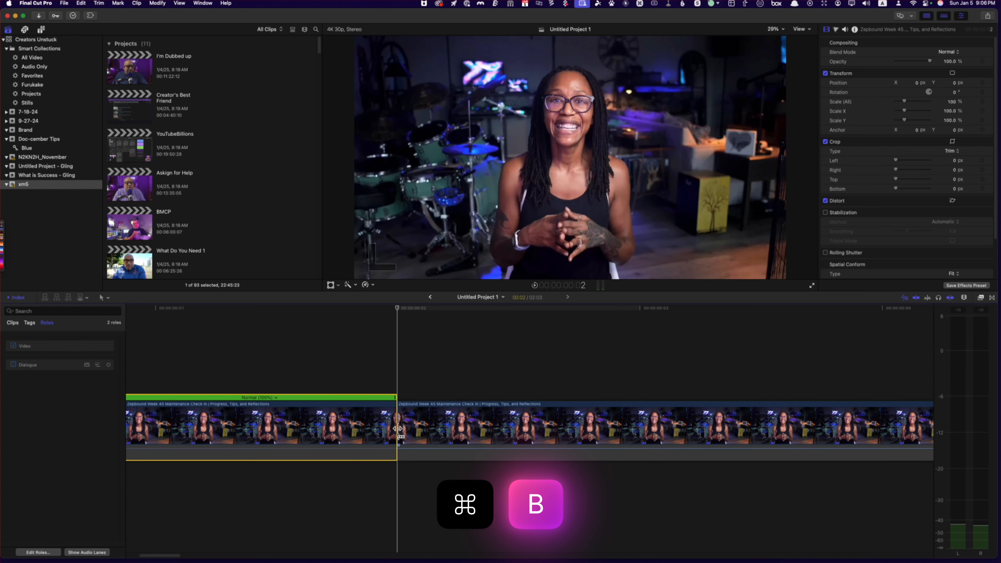
key(Delete)
click(359, 441)
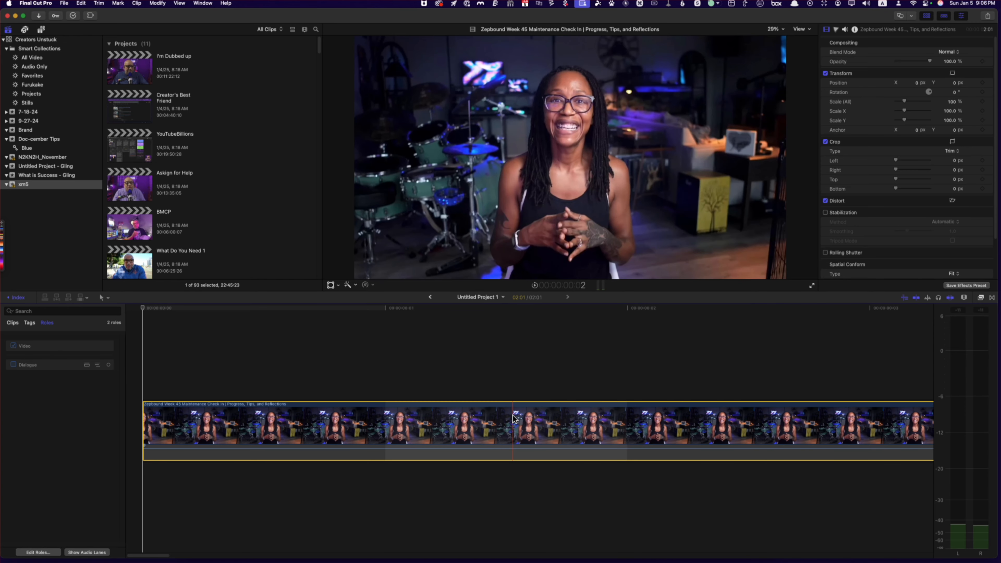
- Duplicate the freeze-frame clip onto a connected layer directly above the original
key(shift+z)
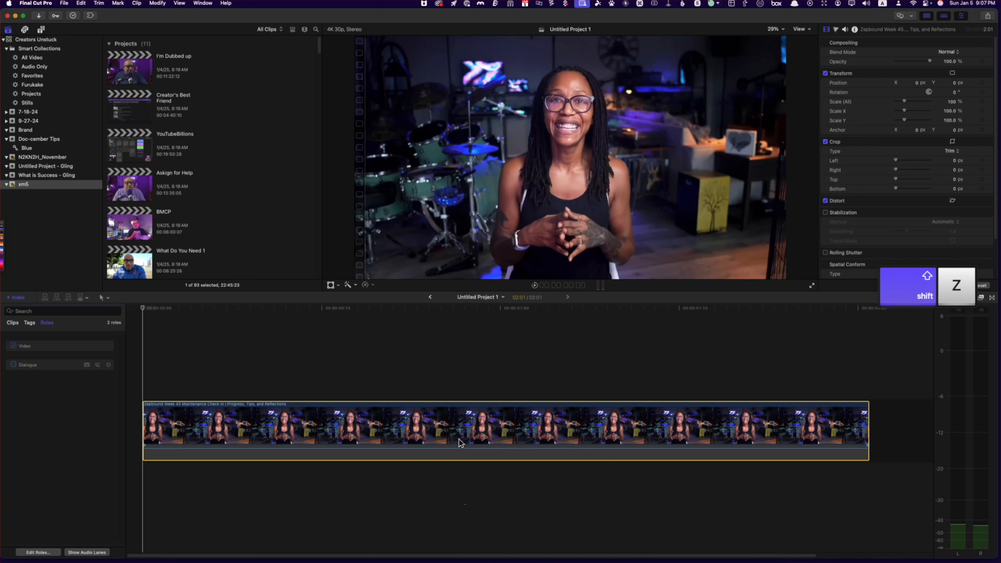
key(alt)
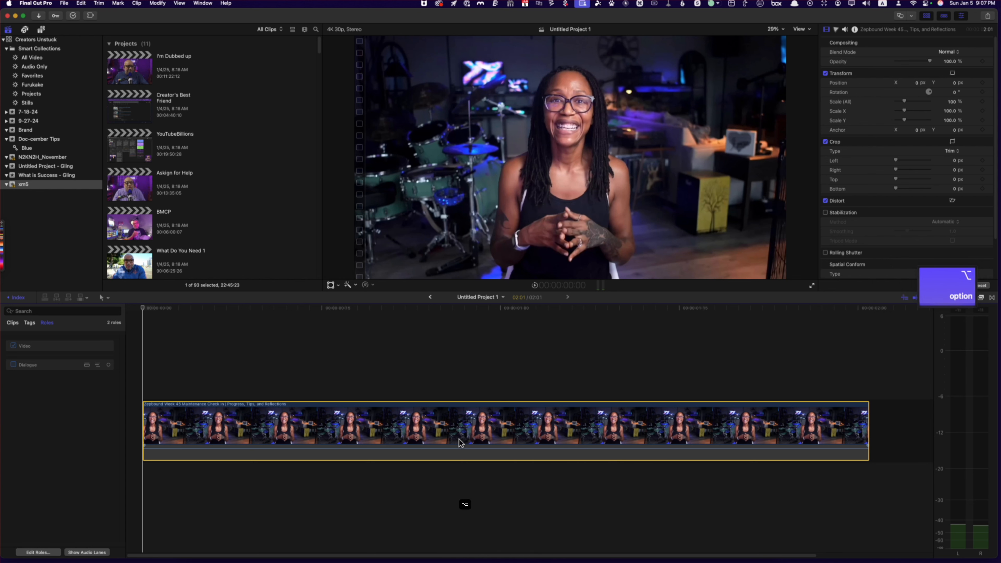
drag(460, 442, 459, 377)
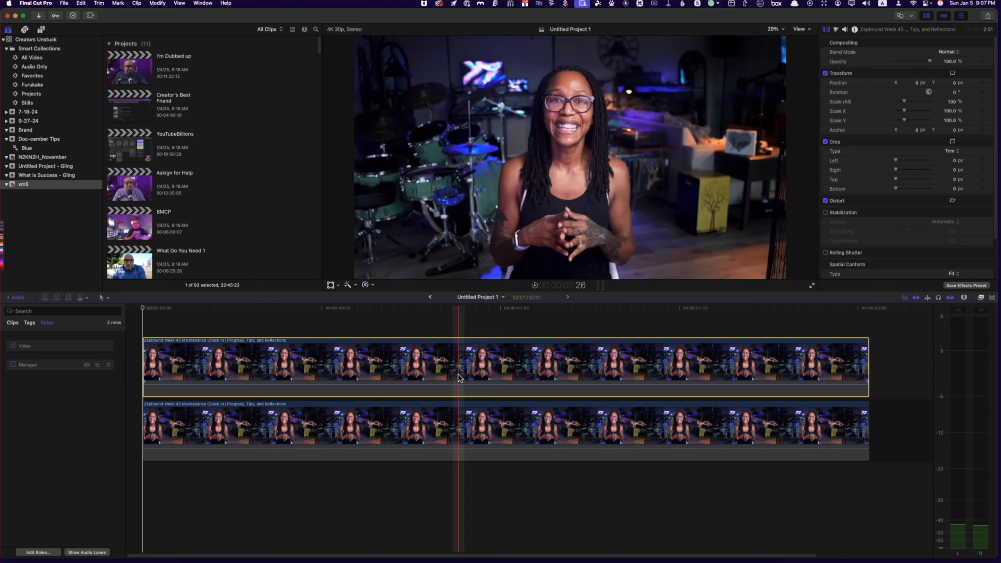
- Add a Magnetic Mask to the upper clip and mark the woman's arms and torso as included areas
click(459, 367)
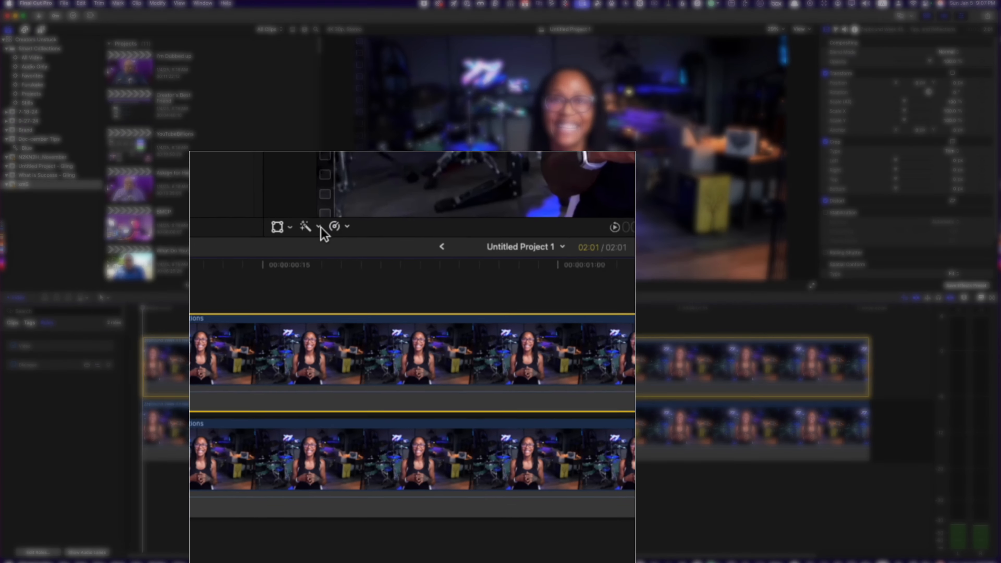
click(356, 286)
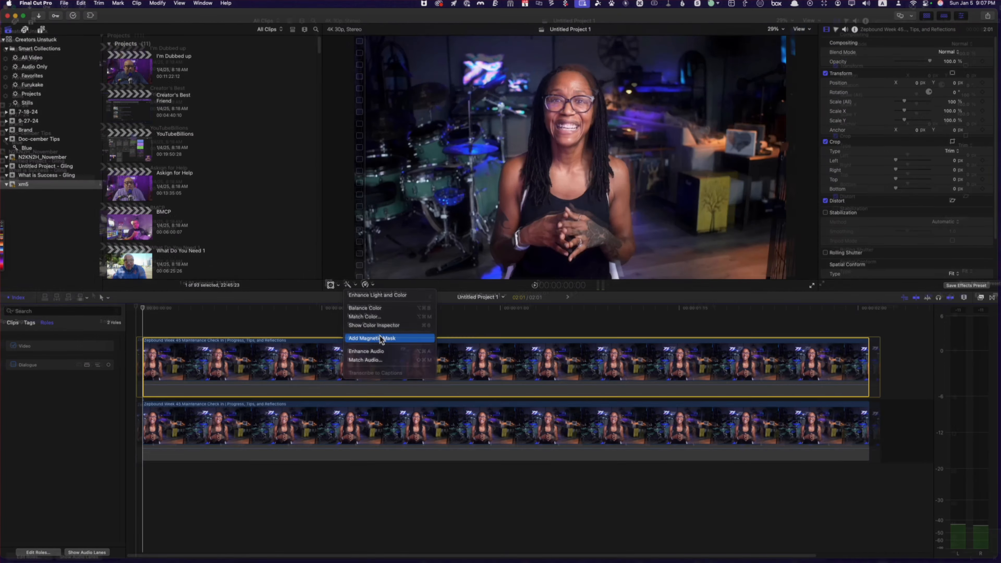
click(381, 339)
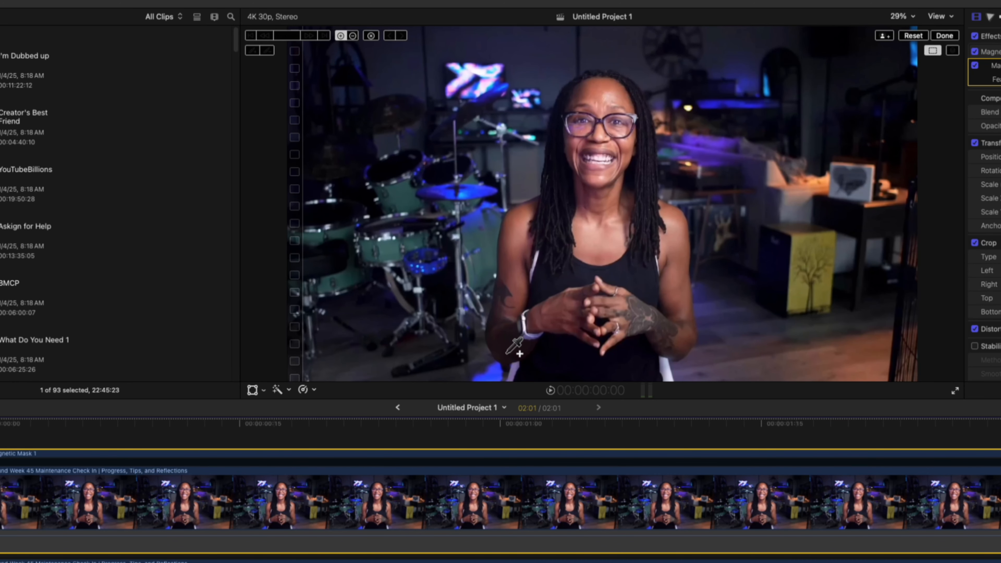
click(507, 353)
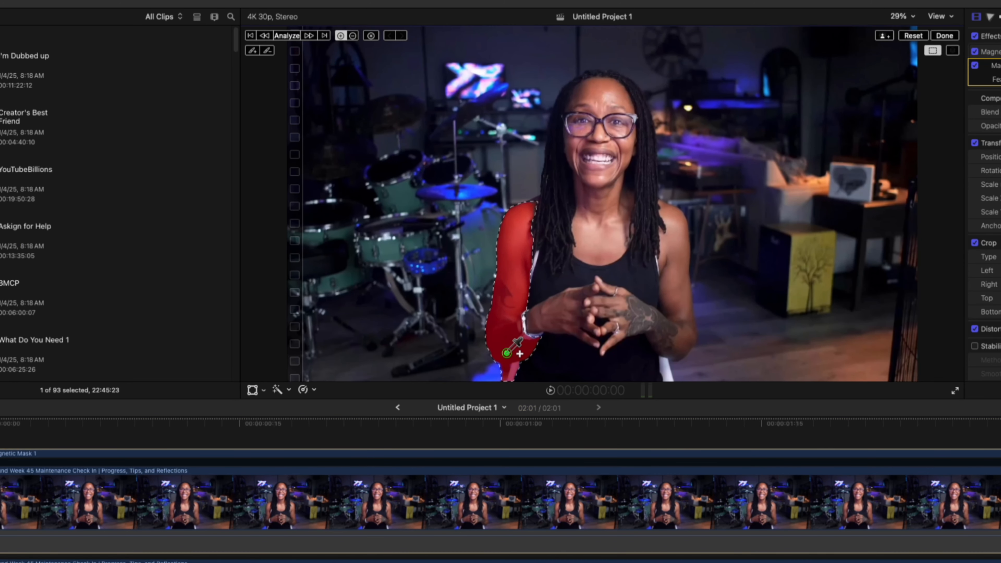
click(533, 370)
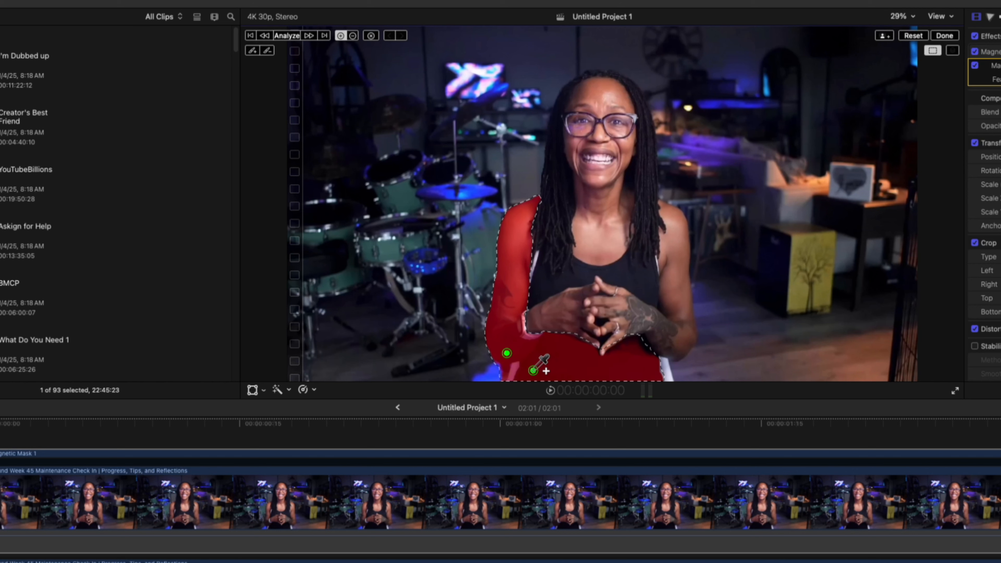
click(664, 340)
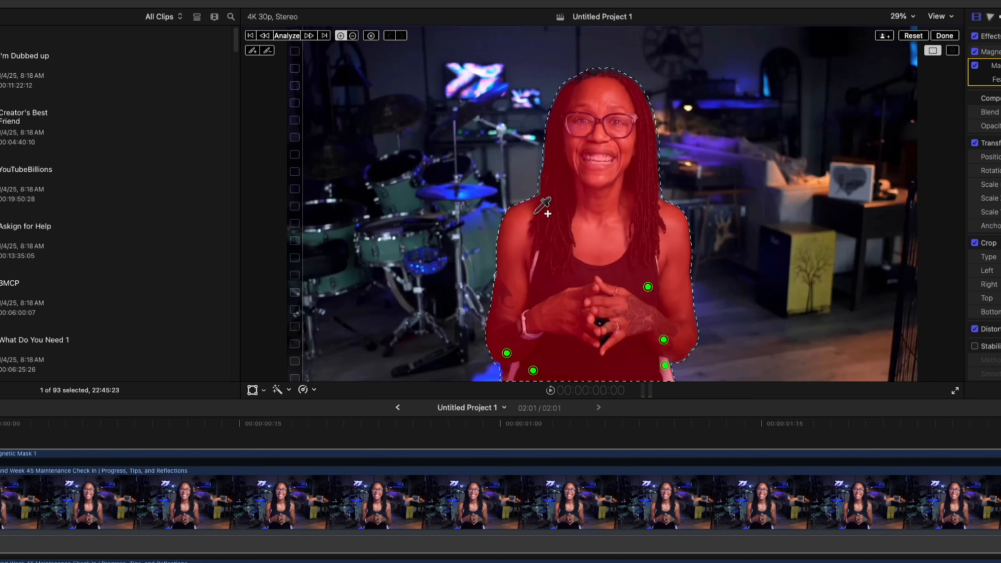
- Exclude the background around her shoulders and elbow from the mask, analyze the clip and finish mask editing
click(353, 36)
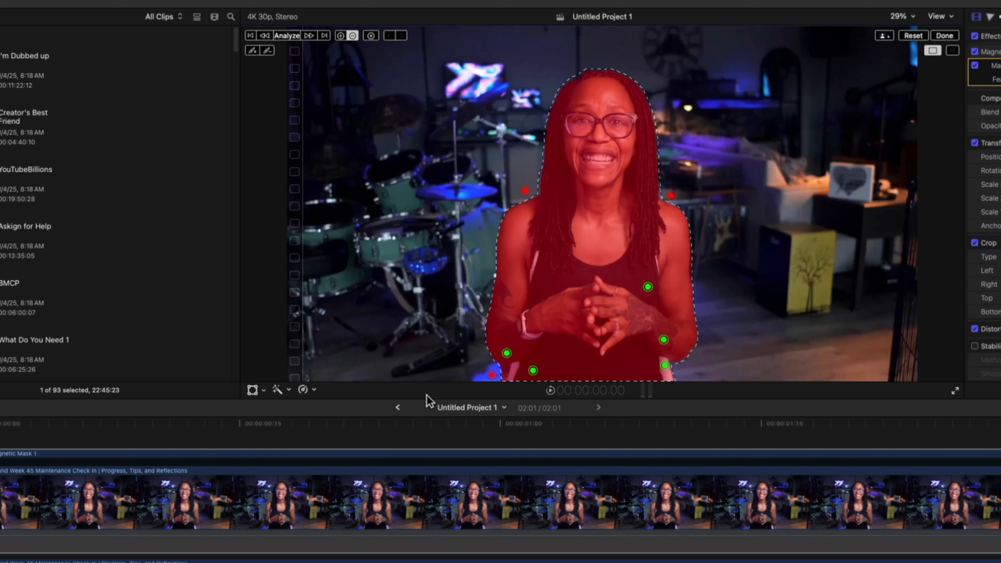
click(282, 36)
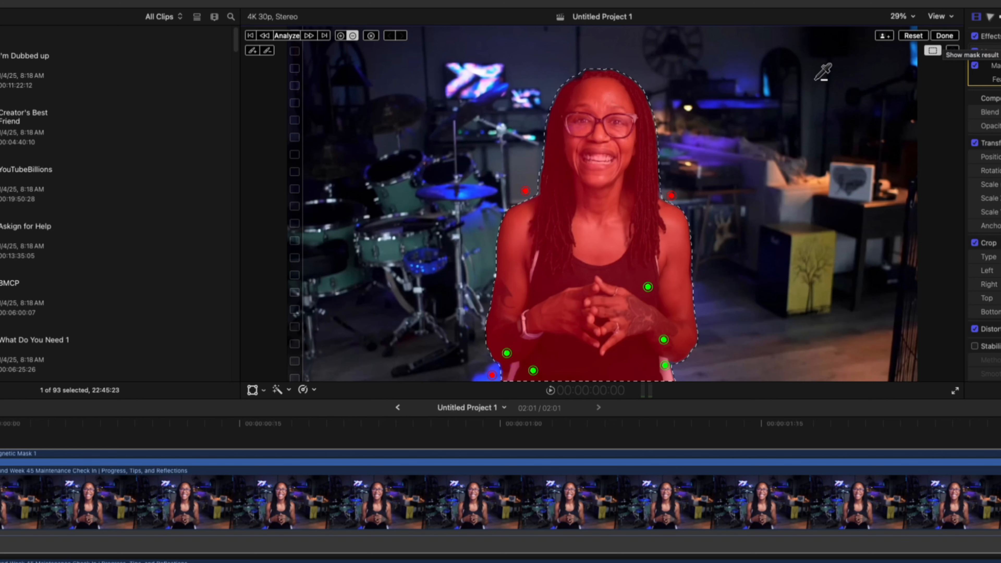
click(945, 36)
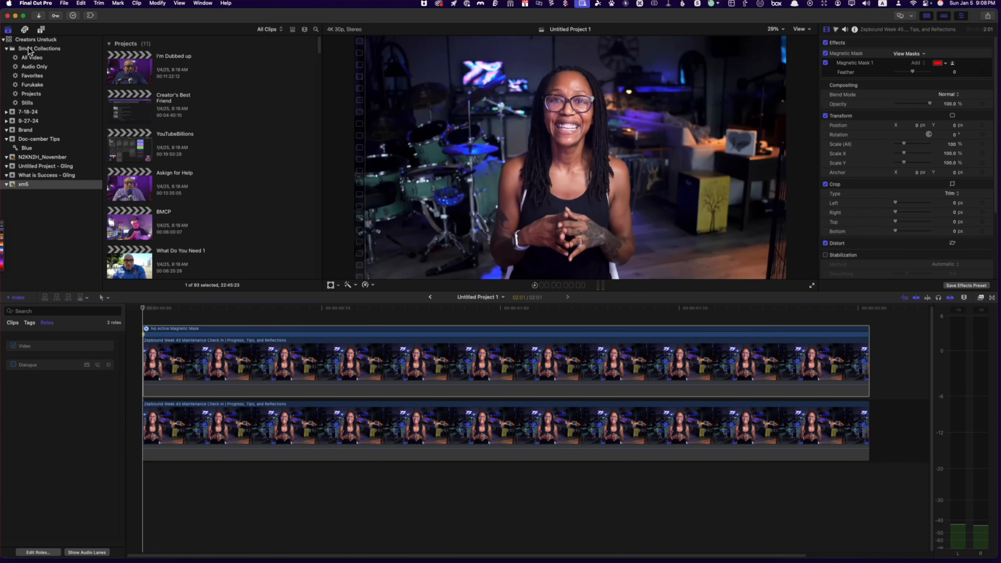
- Place the PremiumVFX Big Title 20 between the two clip layers and trim its end to match the clips at 2:01
click(41, 29)
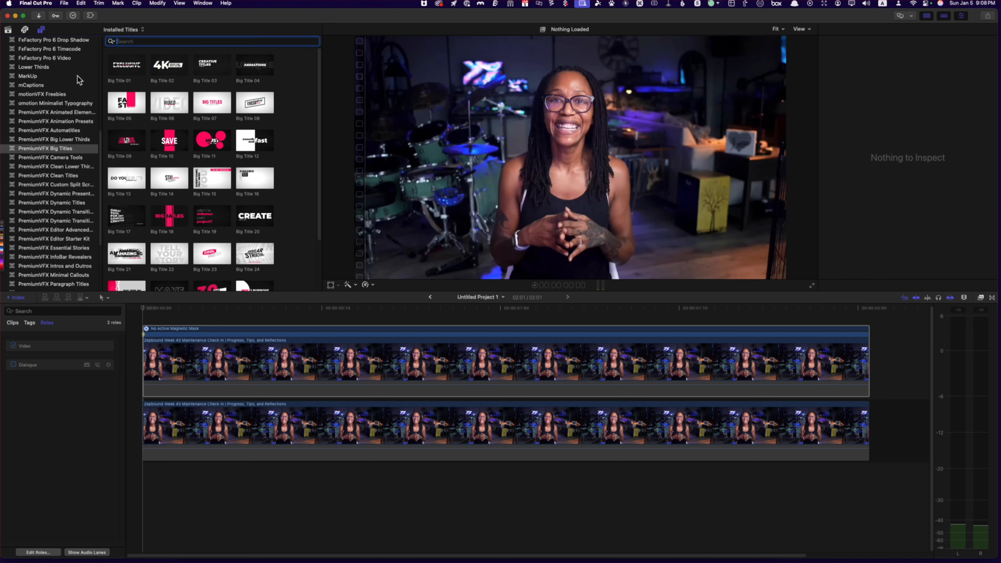
drag(248, 222, 148, 406)
click(867, 310)
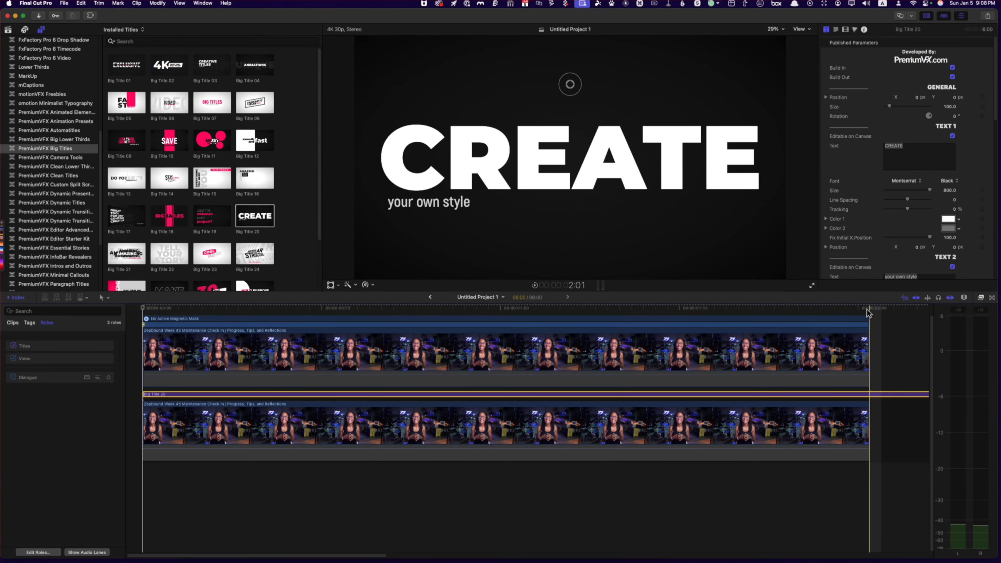
key(shift+bracketright)
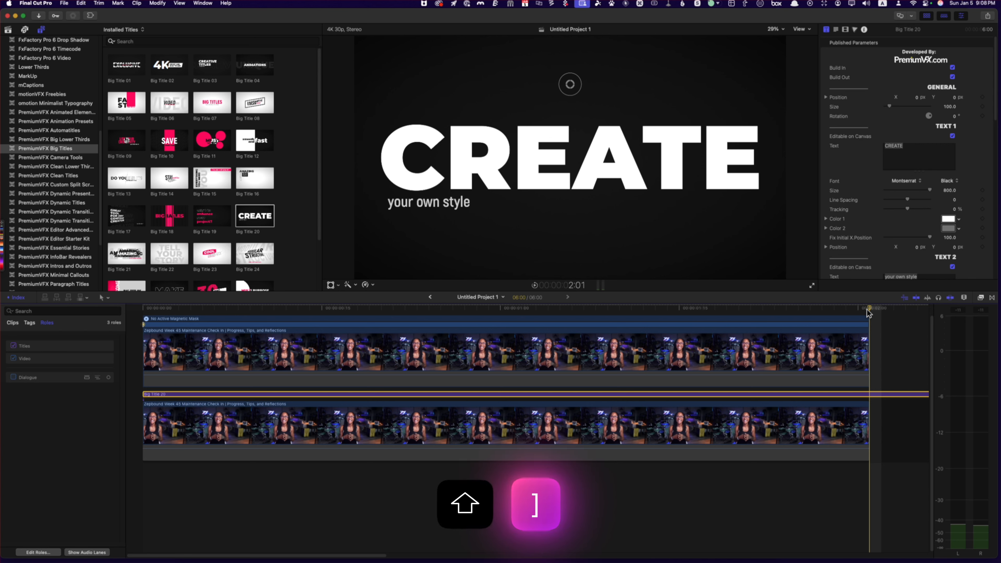
key(alt)
key(alt+bracketright)
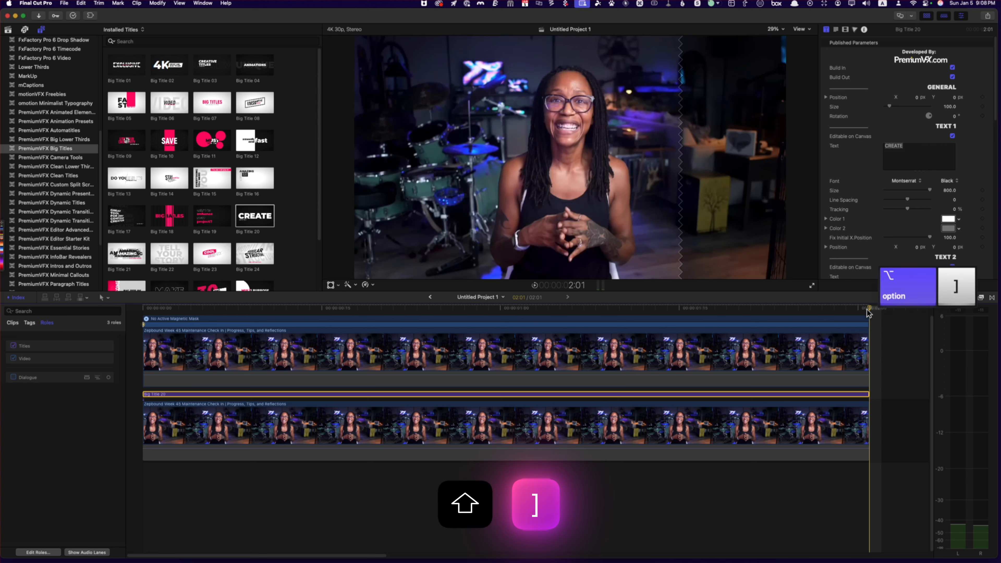
- Turn off the title's Build In and Build Out animations
click(952, 67)
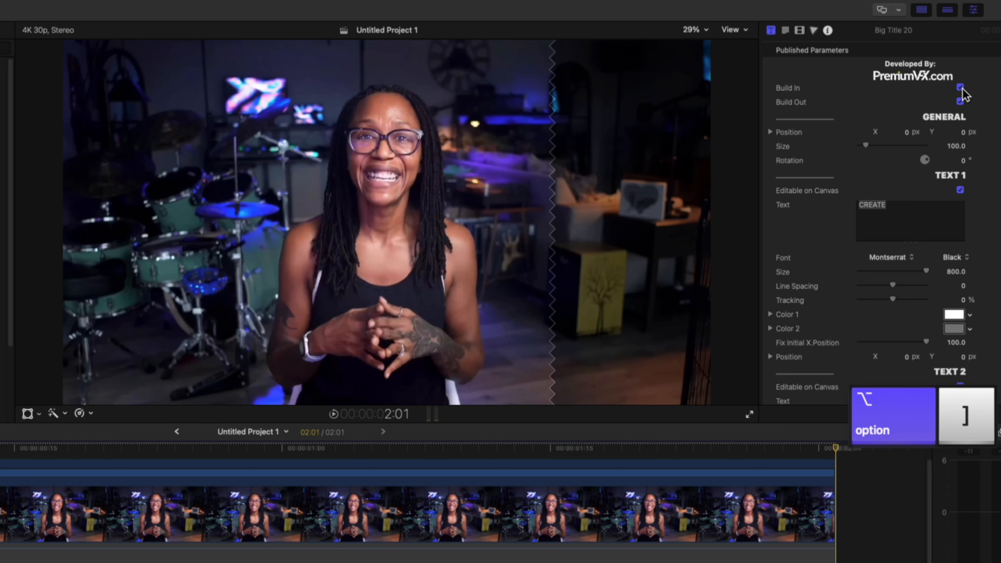
click(960, 101)
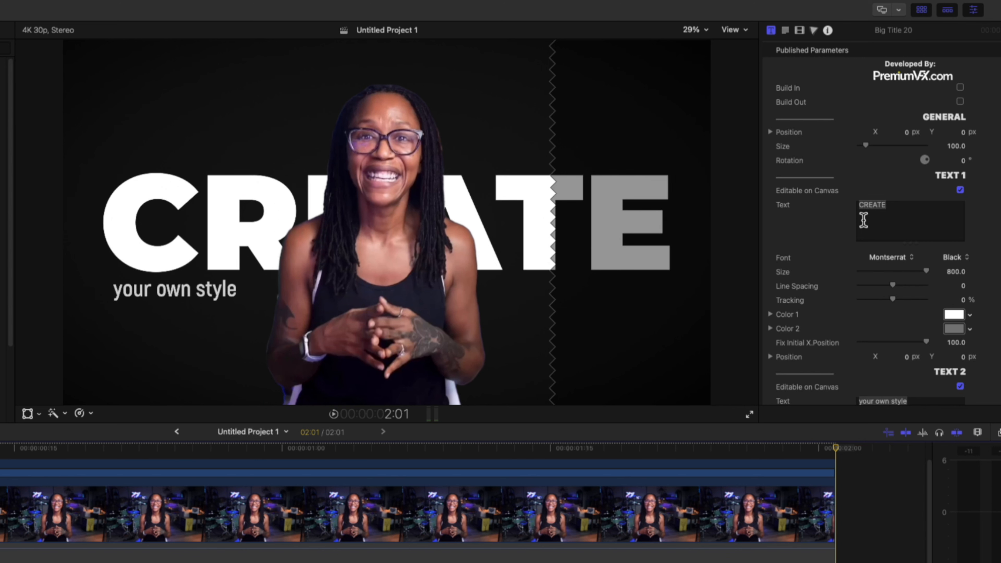
- Replace the Text 1 wording of the title with "SIMPLY TAISHA"
click(901, 210)
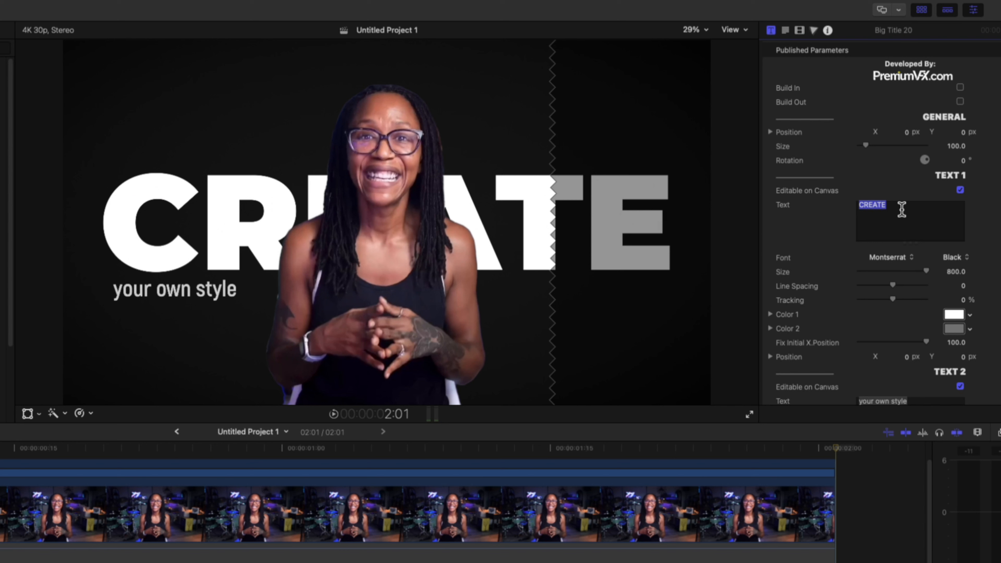
text(SI)
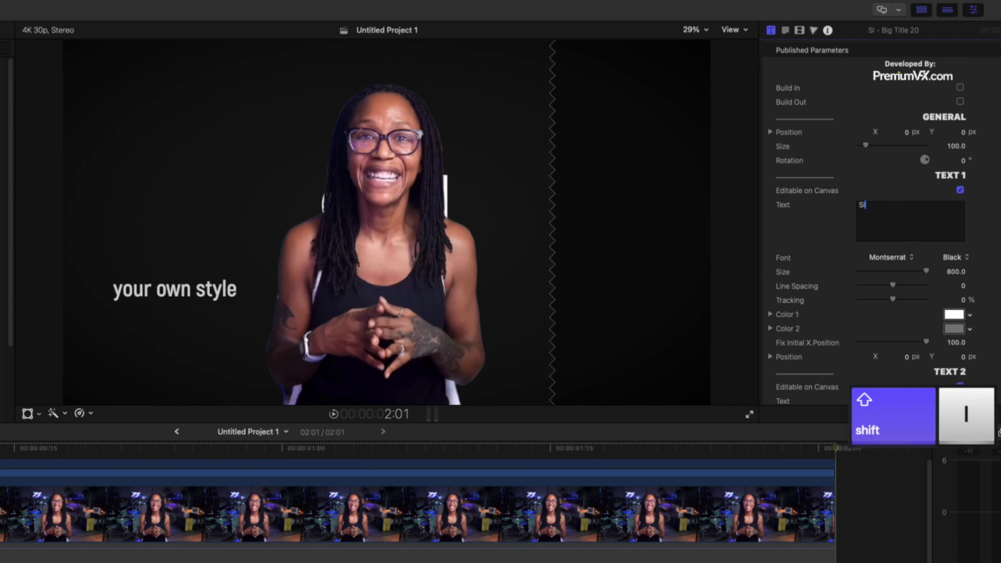
text(MPLY TAI)
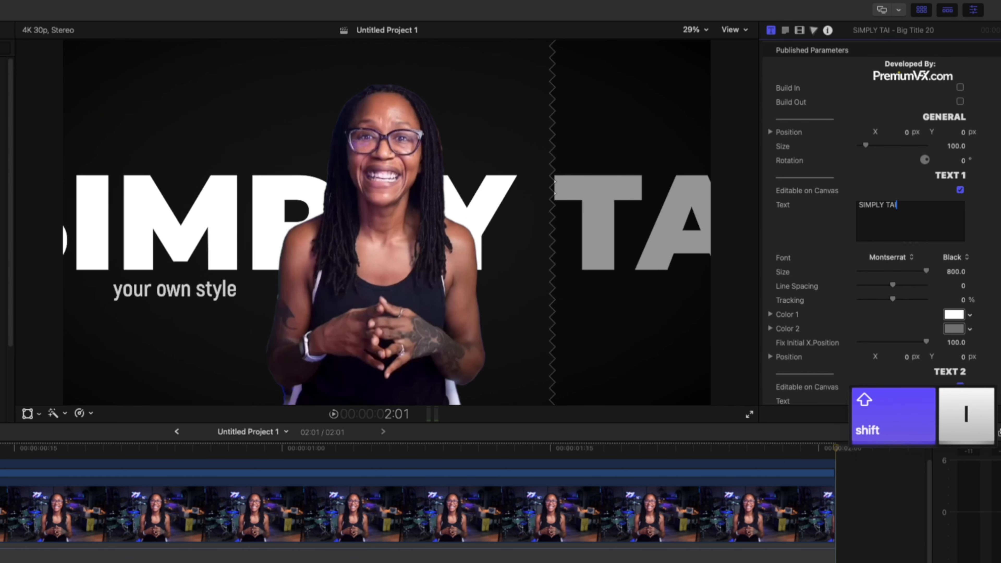
text(SHA)
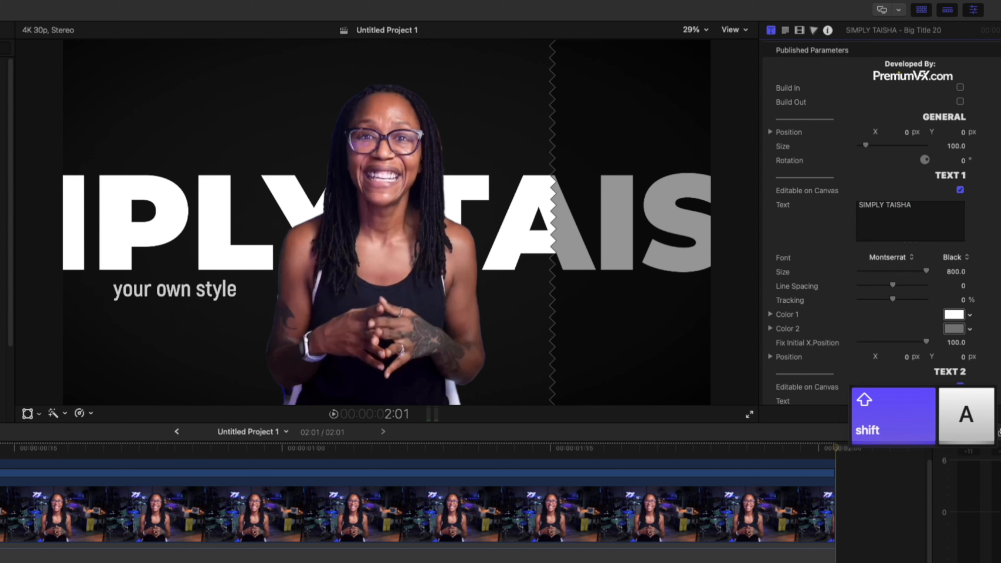
- Reduce the Text 1 size to 450.5 and raise the text by setting its Y position to 40 px
mouse_move(956, 272)
mouse_down()
mouse_move(930, 271)
mouse_move(956, 272)
mouse_up()
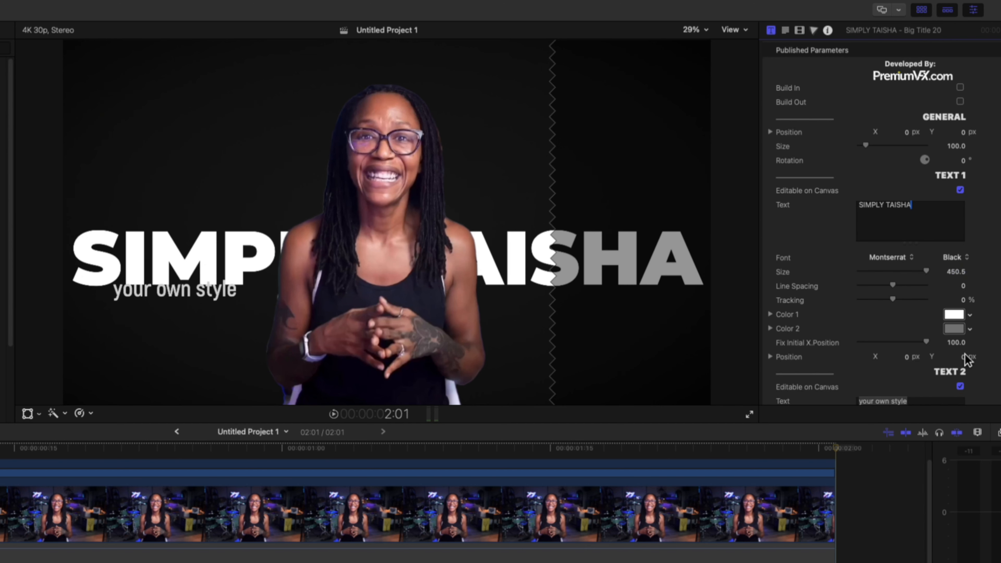
drag(963, 357, 963, 355)
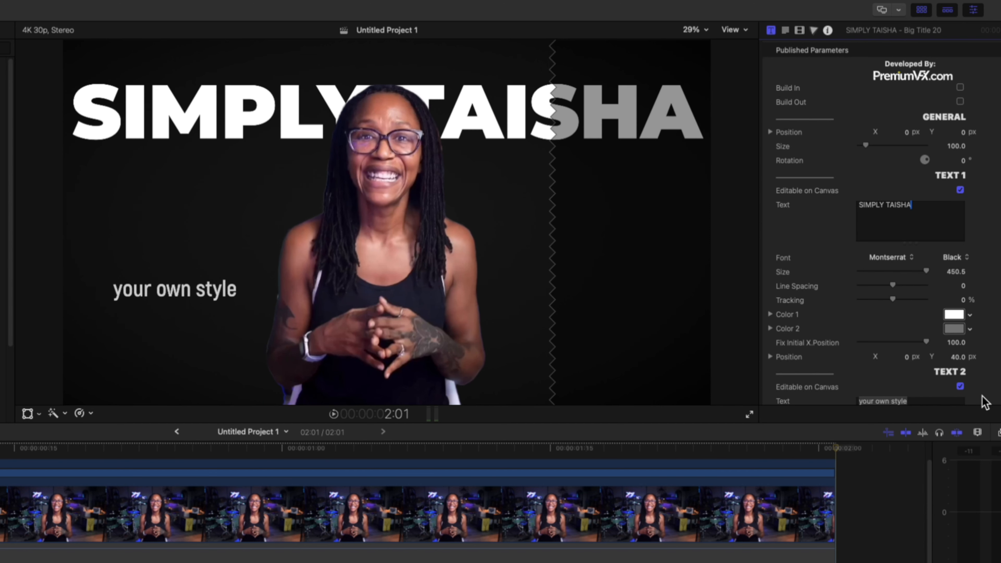